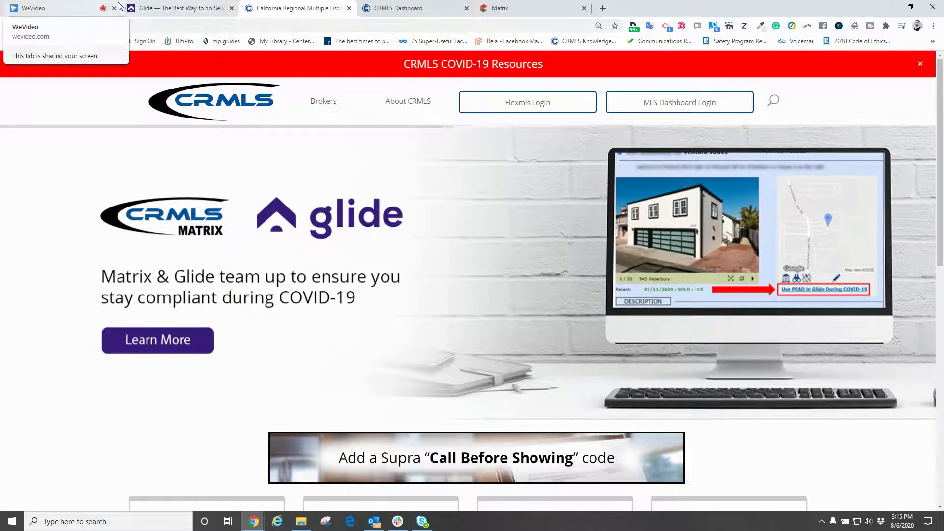
- View glide.com's 'Best Way to Do Disclosures' homepage, then return to the CRMLS Matrix tab
left_click(197, 12)
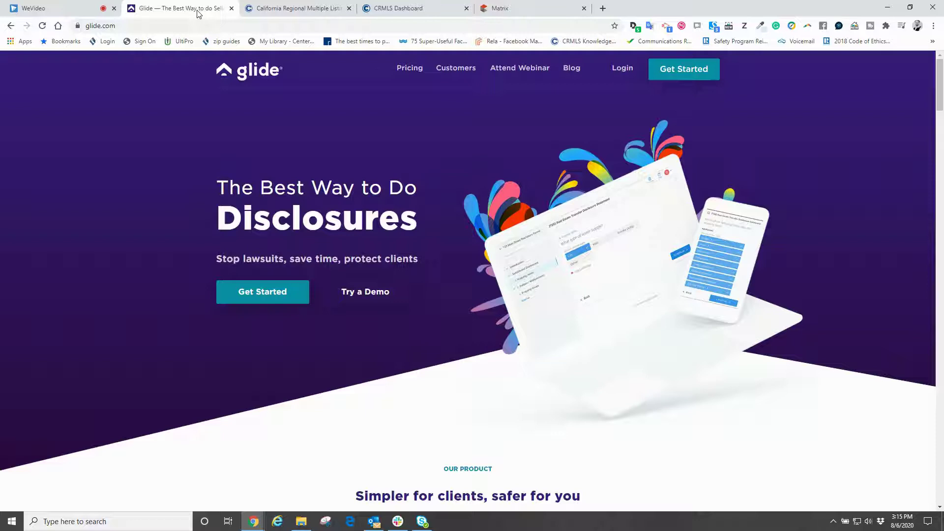
left_click(492, 9)
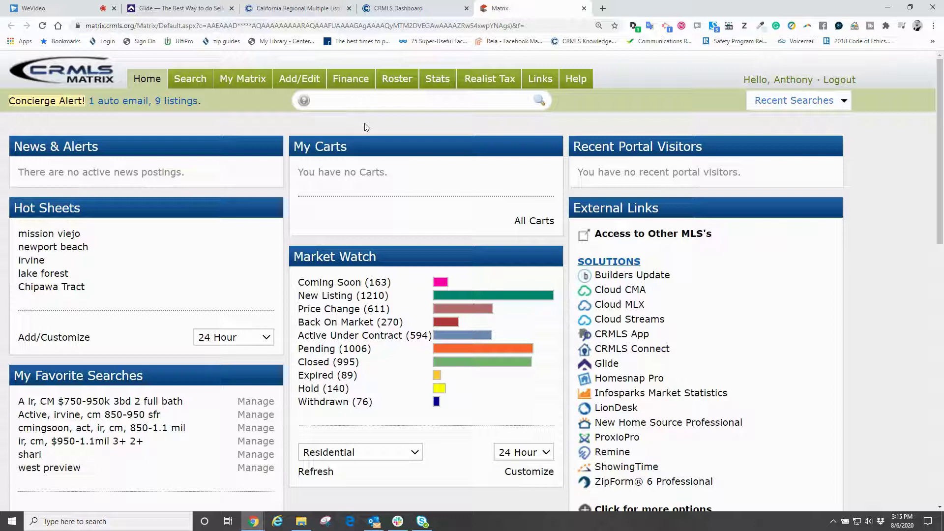
- Search Mission Viejo listings at $750,000–$850,000, open listing OC20113853, and launch its Glide PEAD
left_click(339, 103)
type("a mission viejo $750000-")
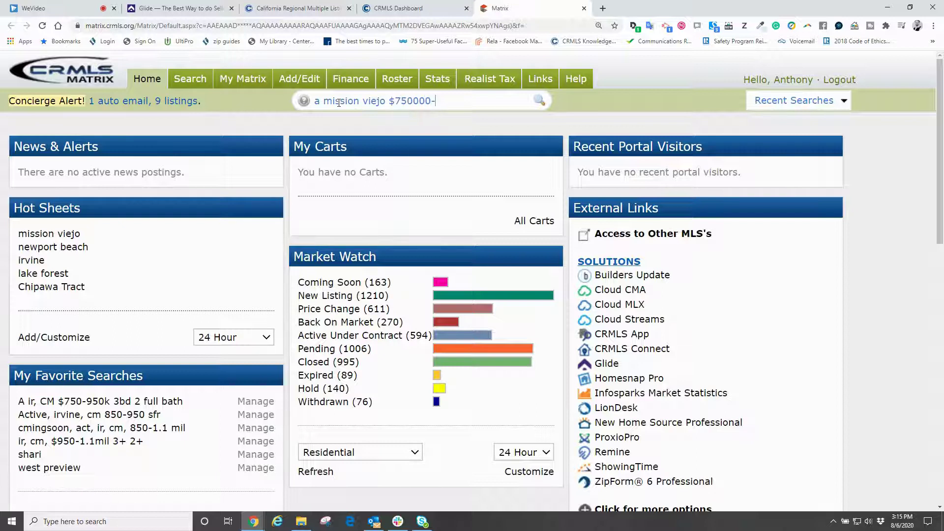
type("850000")
key("Return")
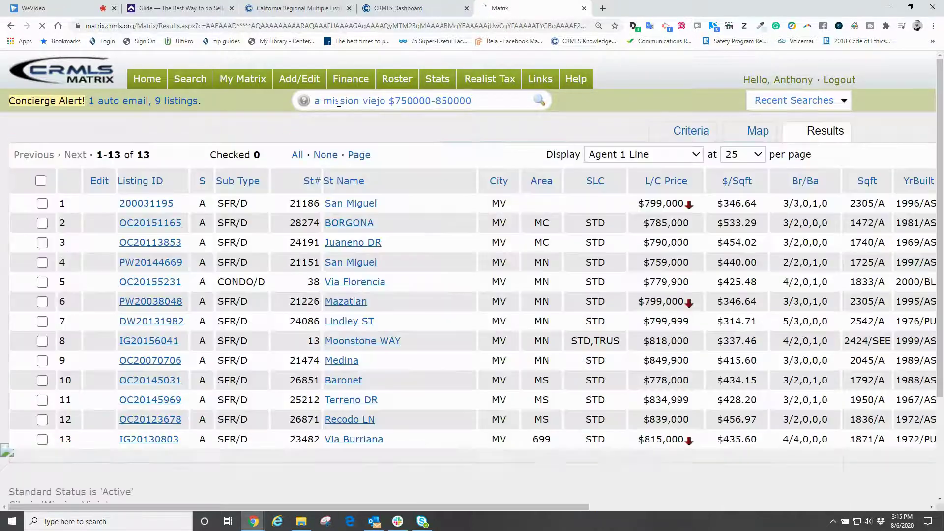
left_click(158, 243)
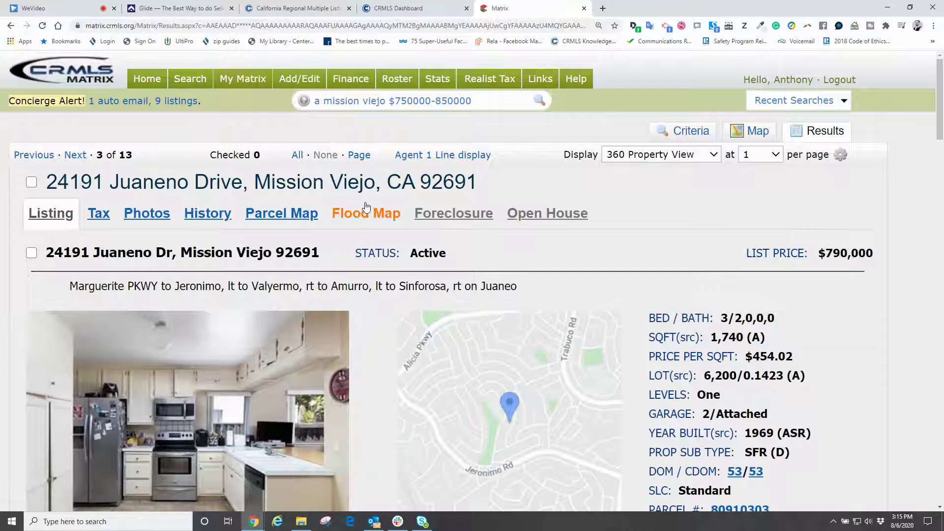
scroll(574, 253, "down", 4)
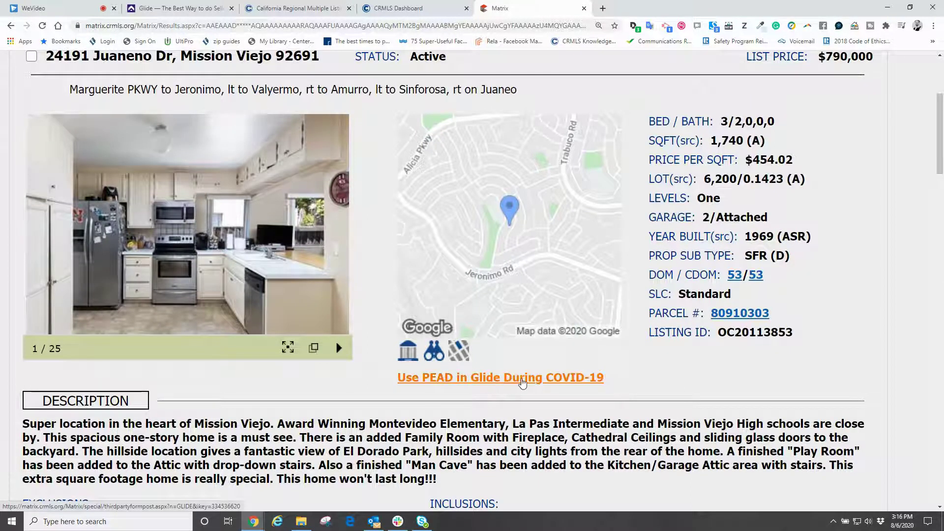
left_click(523, 383)
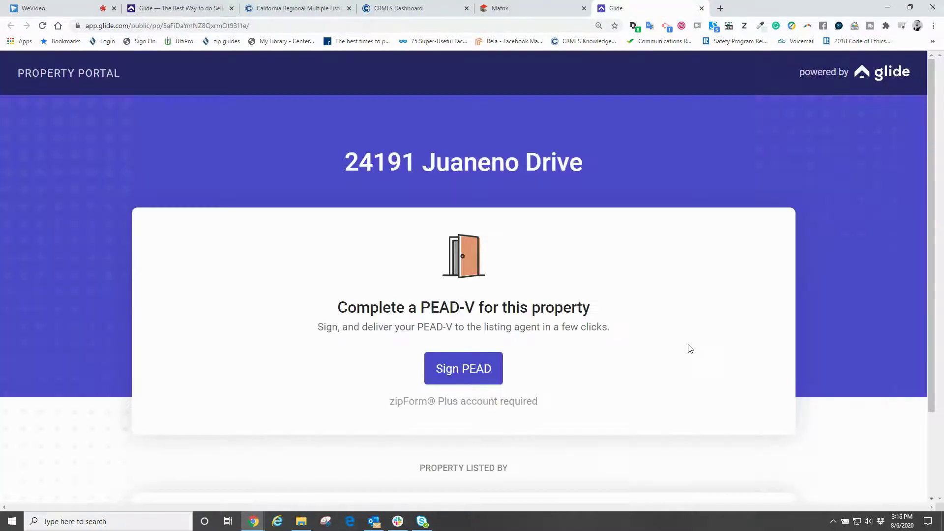
- Choose to sign a PEAD for the listing and create a new buyer prospect
left_click(475, 371)
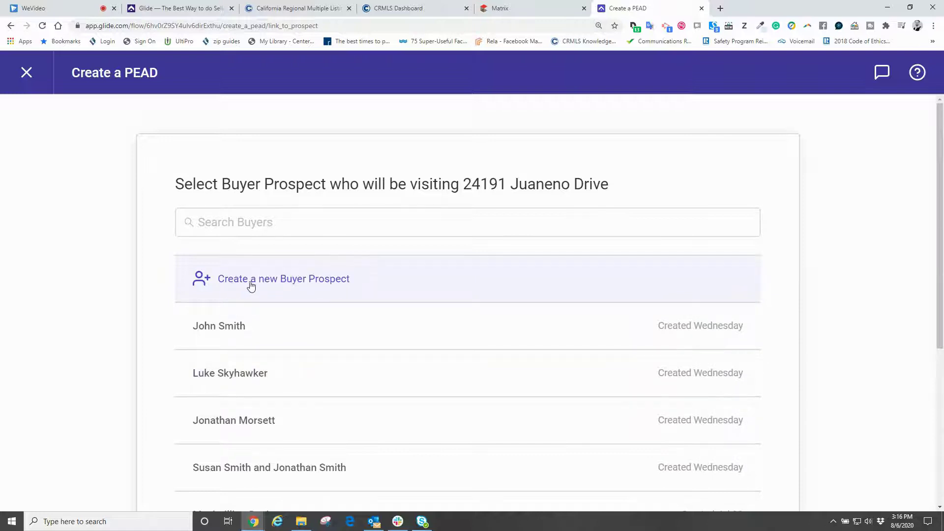
left_click(324, 285)
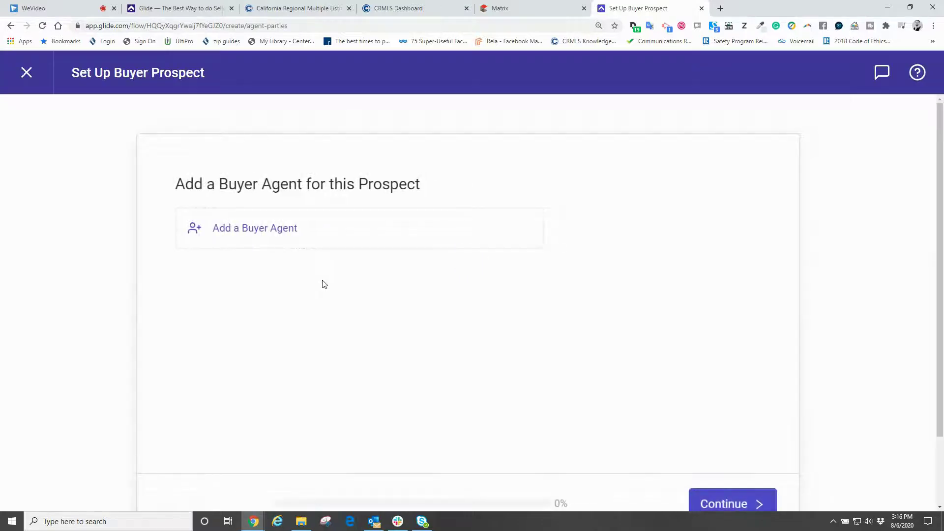
- Assign yourself as the prospect's buyer agent and proceed to adding a buyer
left_click(229, 229)
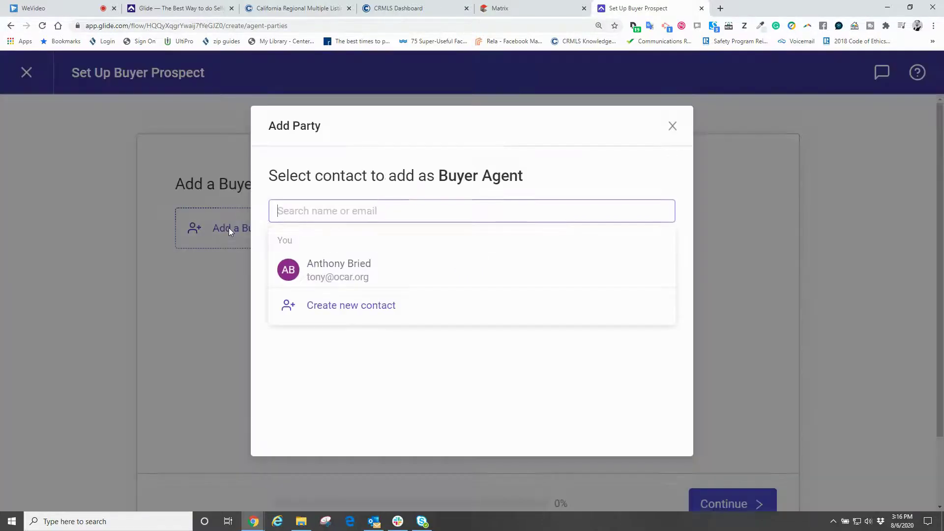
left_click(335, 266)
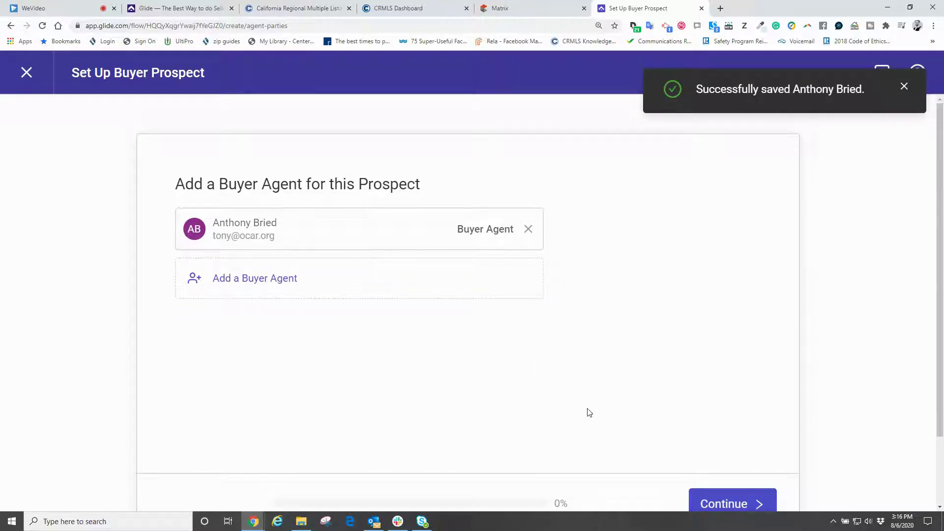
left_click(714, 500)
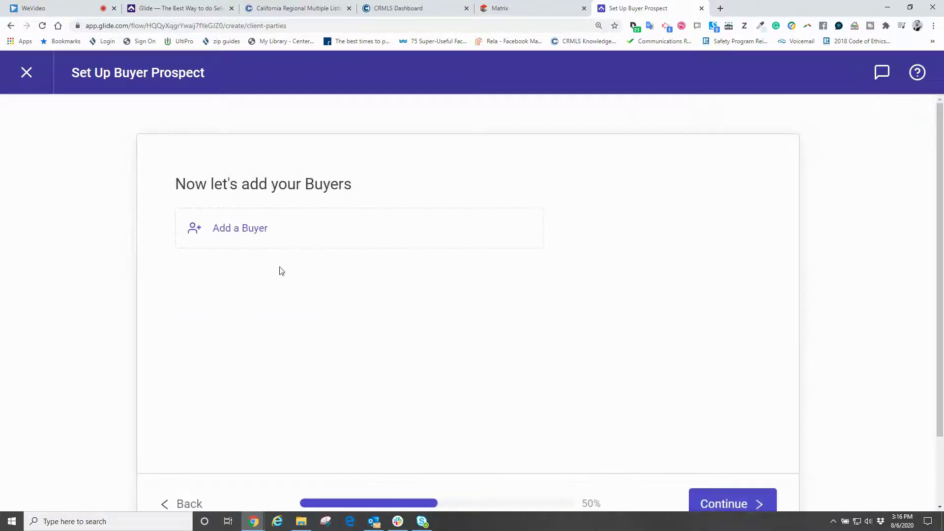
left_click(242, 234)
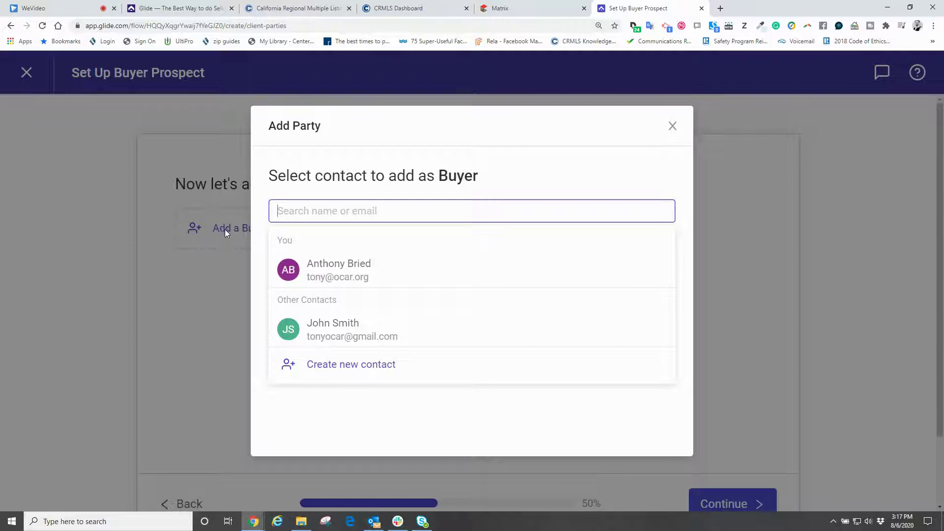
- Create a buyer contact with first name, last name and e-mail, keeping them as the sole buyer
left_click(338, 368)
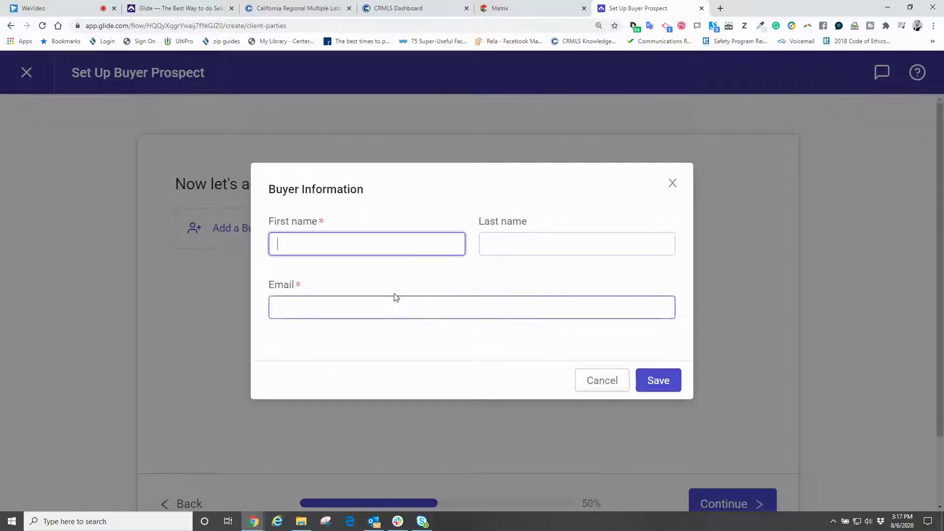
type("John")
key("Tab")
type("Smith")
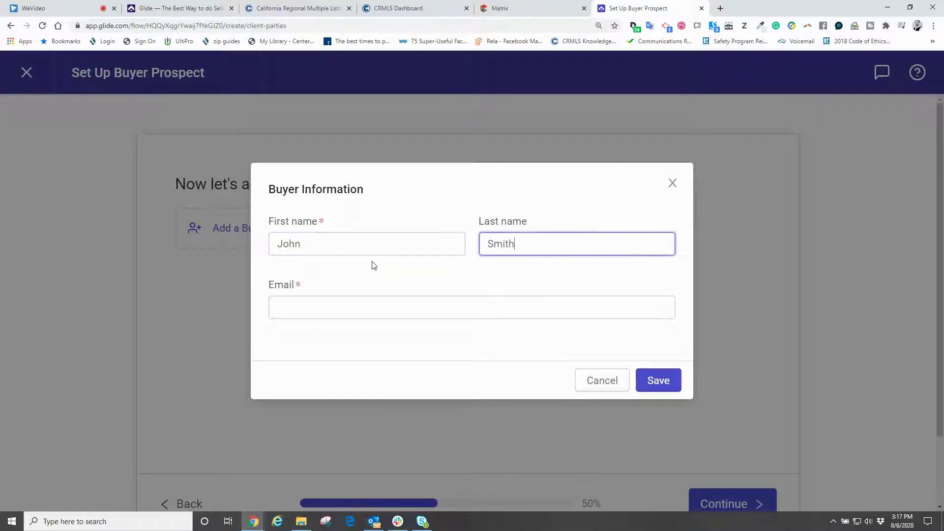
key("Tab")
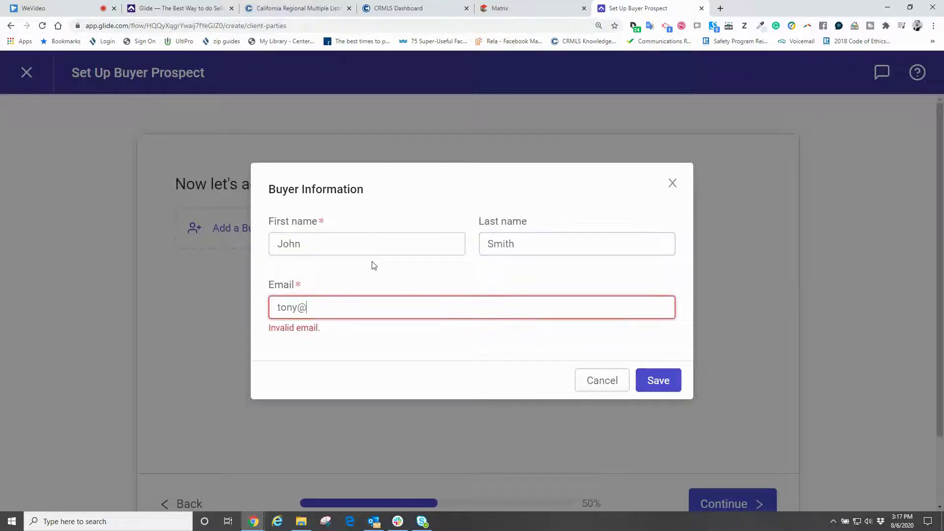
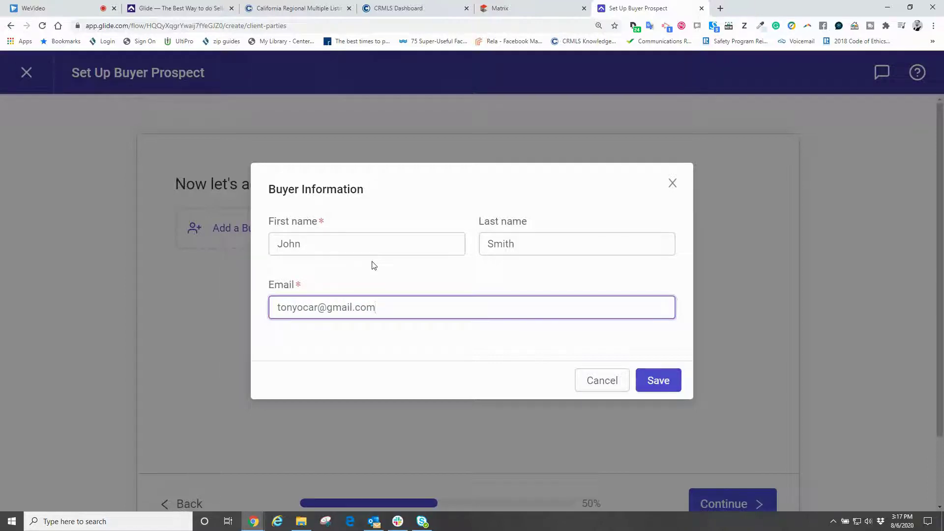
left_click(656, 381)
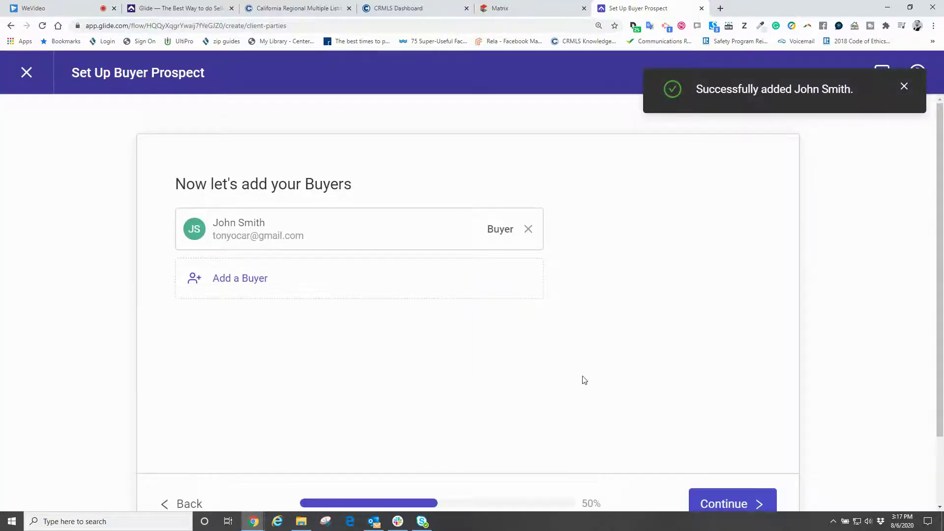
left_click(227, 280)
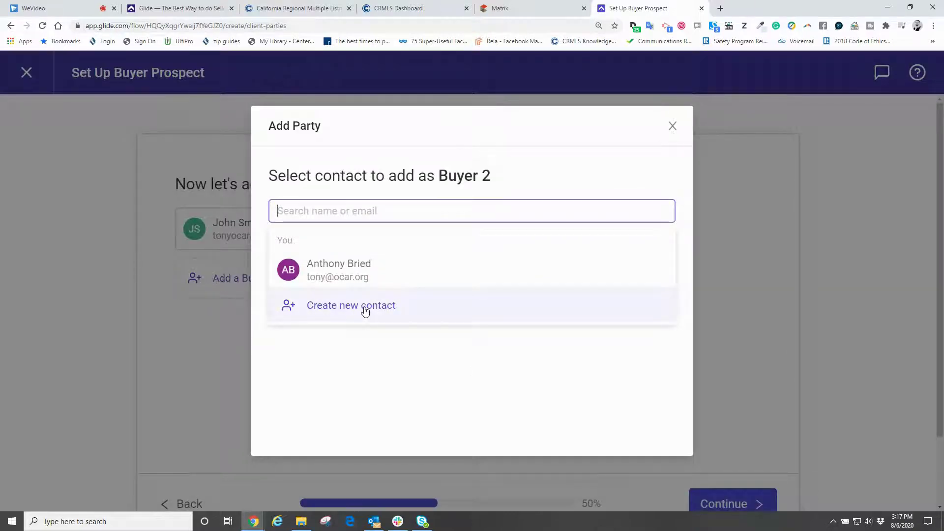
left_click(673, 126)
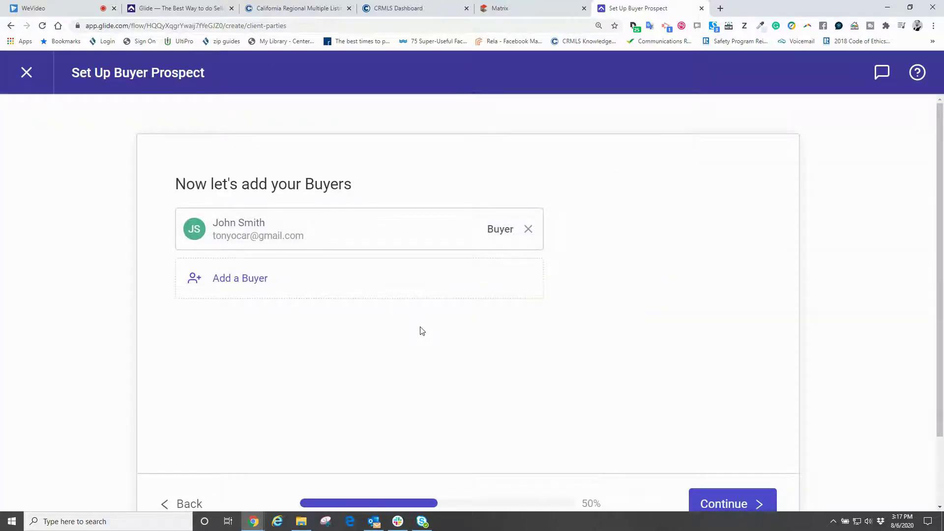
- Open the property's details, untick e-mailing the listing agent after signing, and save
left_click(728, 502)
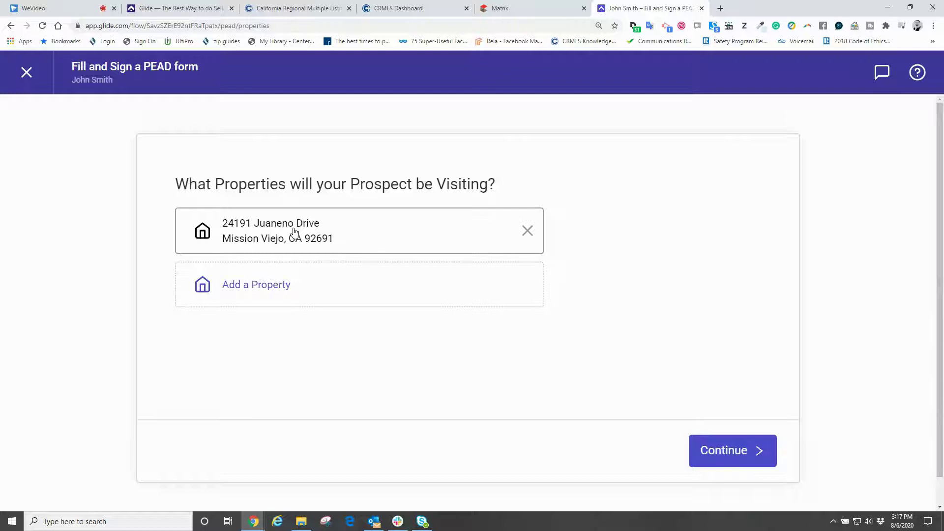
left_click(292, 232)
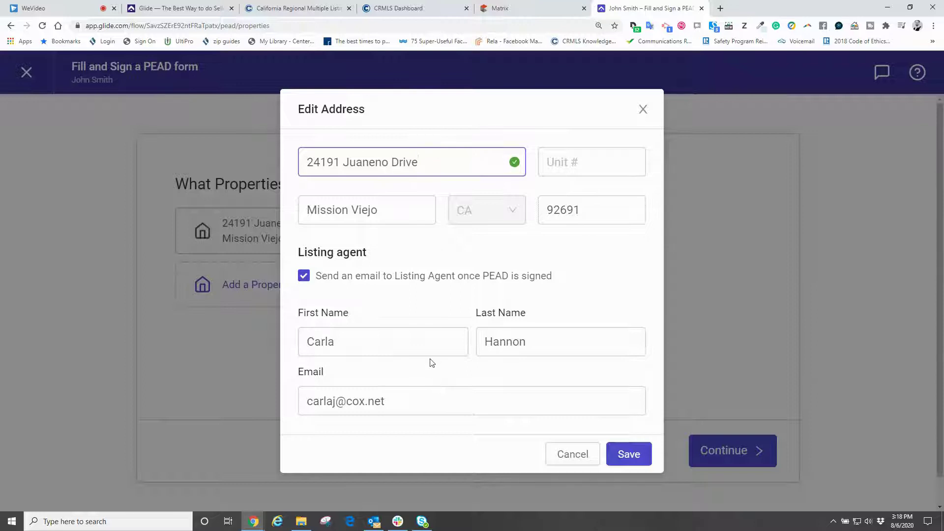
left_click(304, 276)
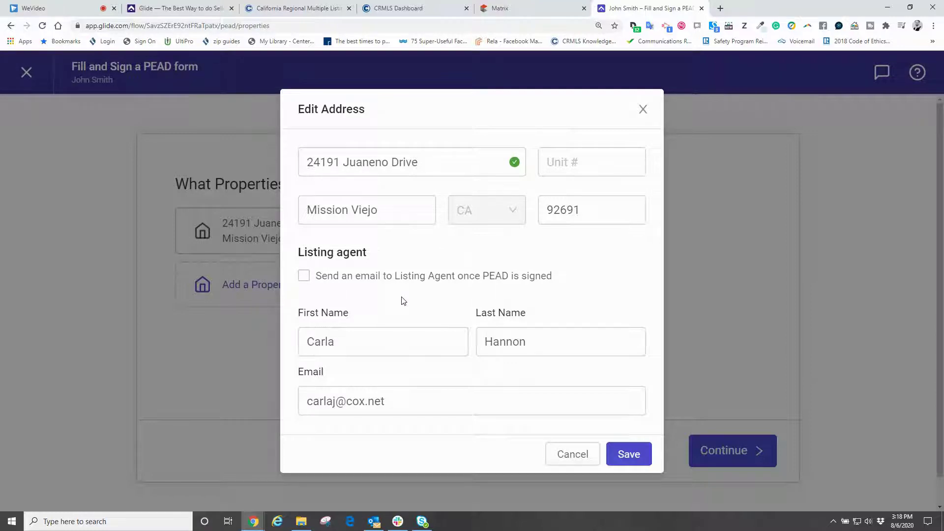
left_click(424, 342)
left_click(419, 302)
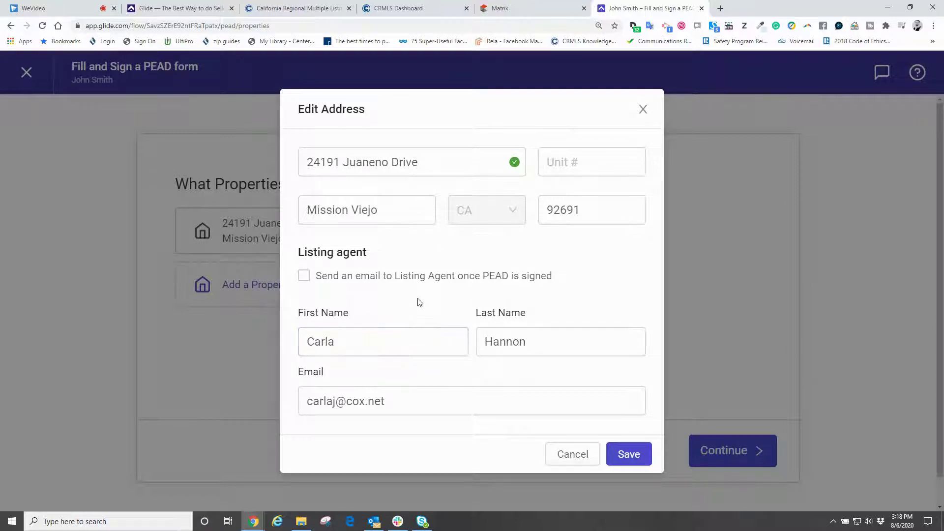
left_click(628, 456)
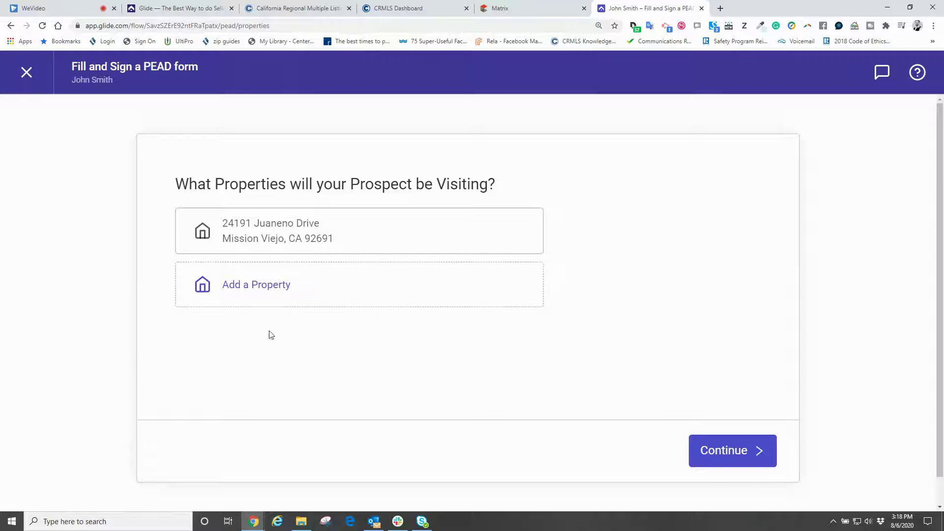
- Add a second Laguna Hills property with its listing agent's name and e-mail, then continue
left_click(251, 291)
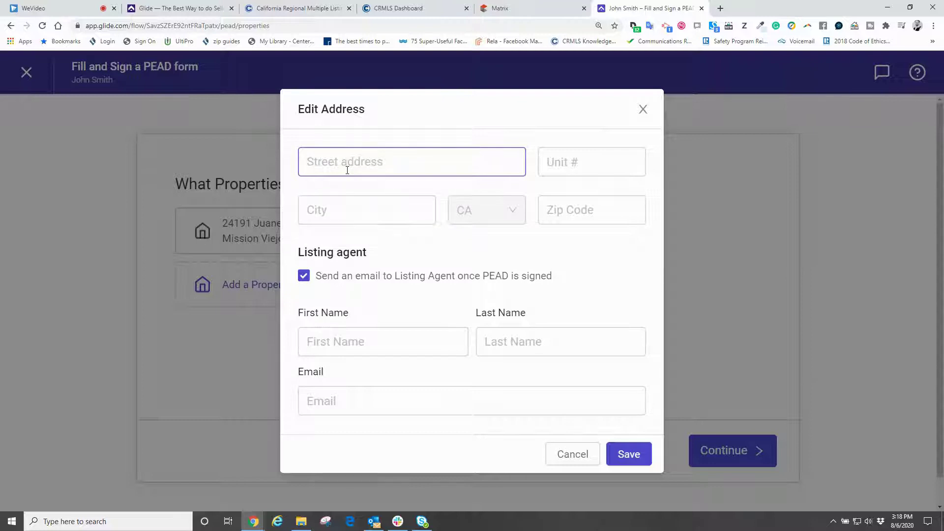
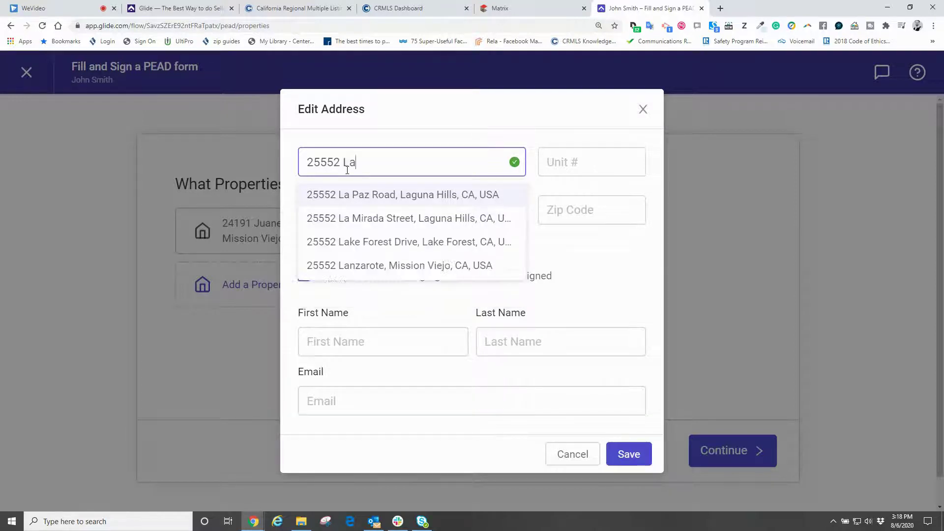
left_click(359, 194)
left_click(369, 335)
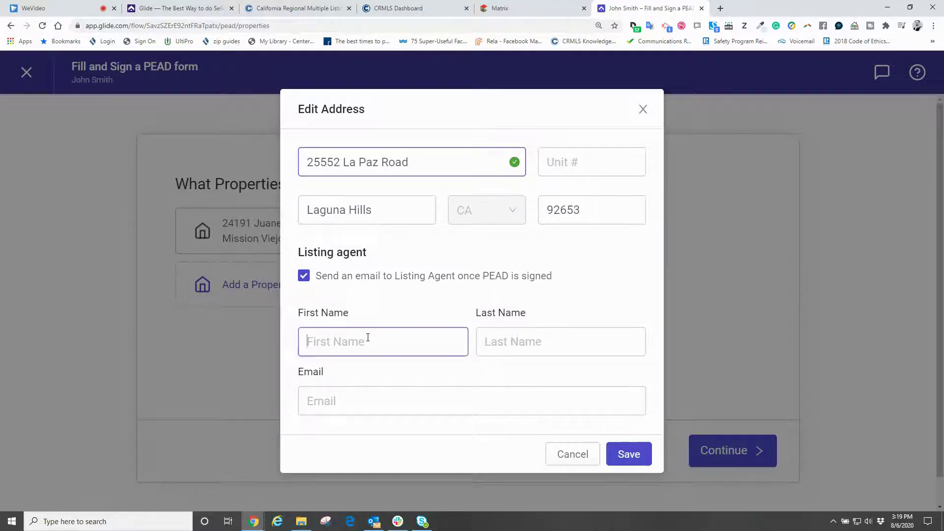
key("Tab")
key("Tab")
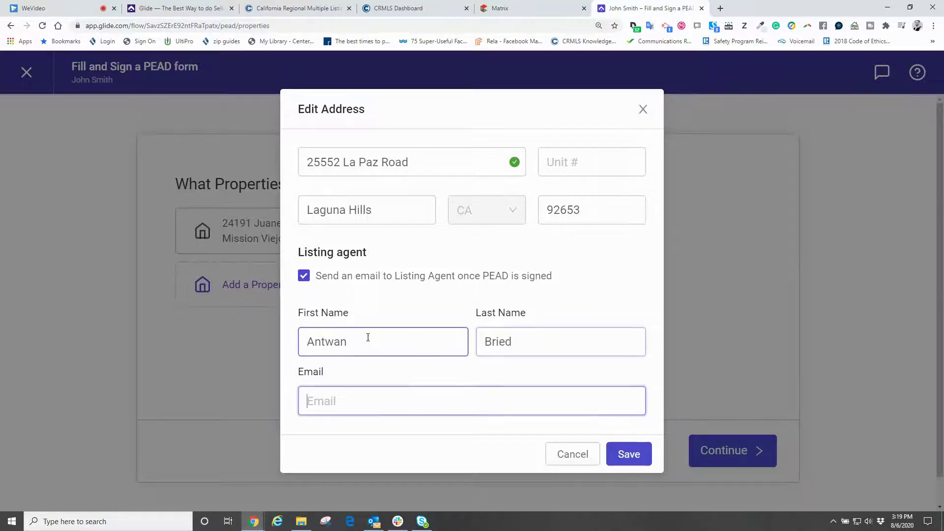
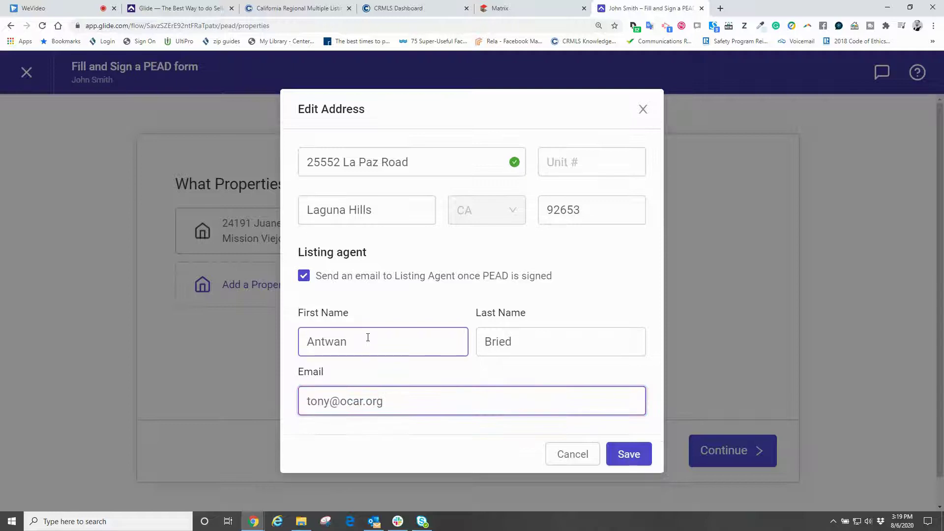
left_click(627, 453)
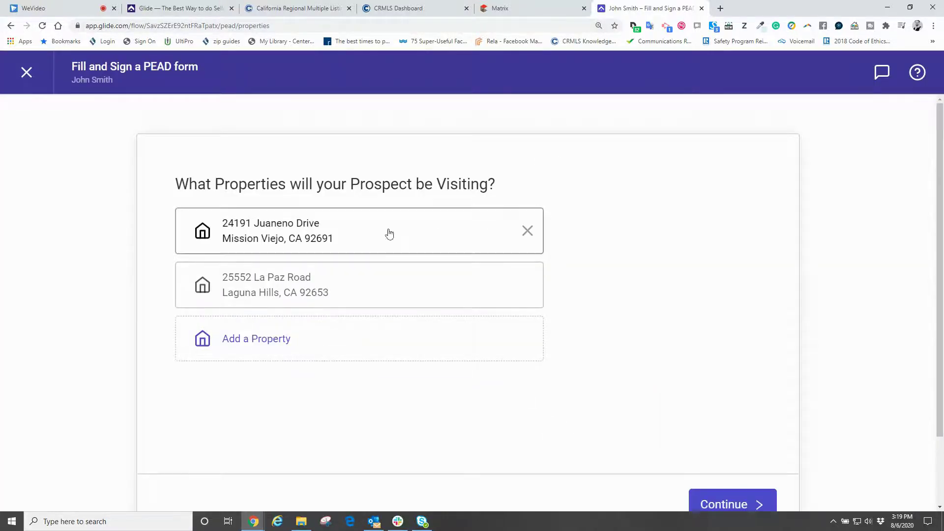
scroll(368, 256, "down", 1)
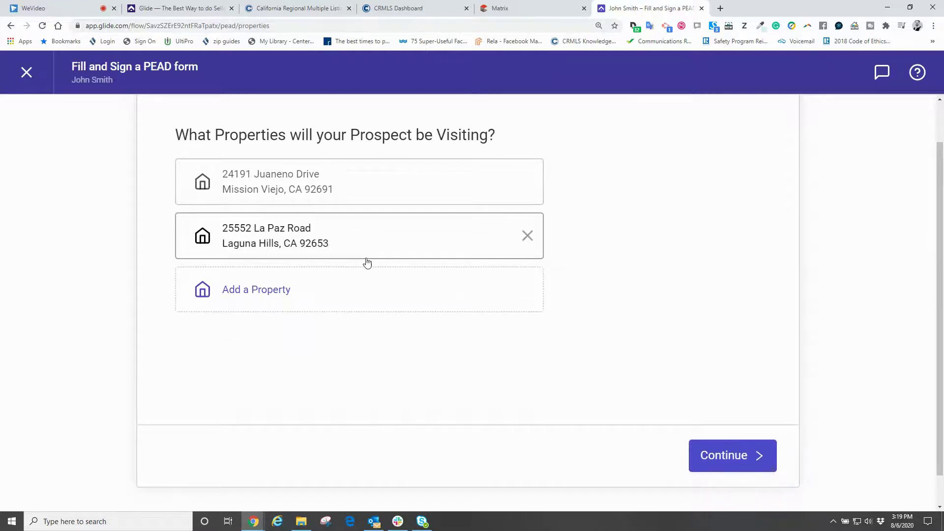
left_click(715, 458)
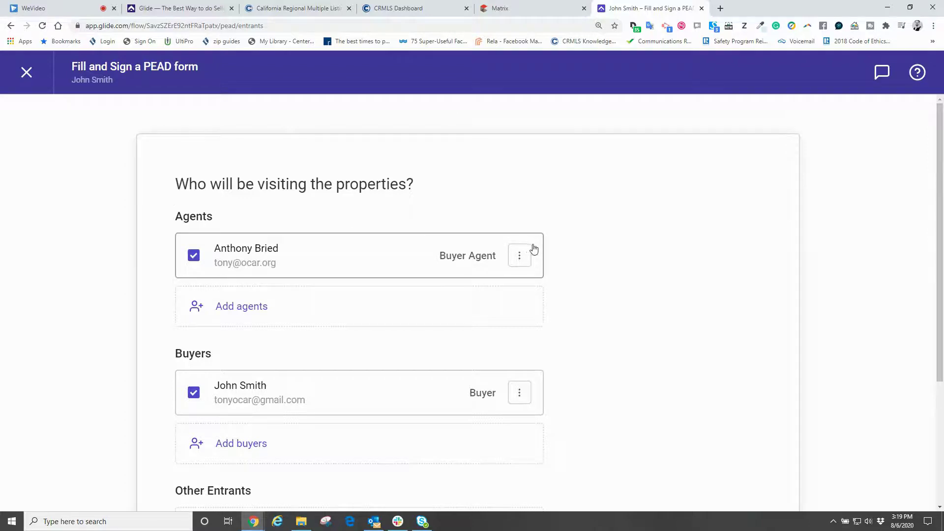
- Keep the buyer agent and buyer ticked as visitors and continue to Section 9
scroll(546, 252, "down", 2)
scroll(460, 211, "up", 1)
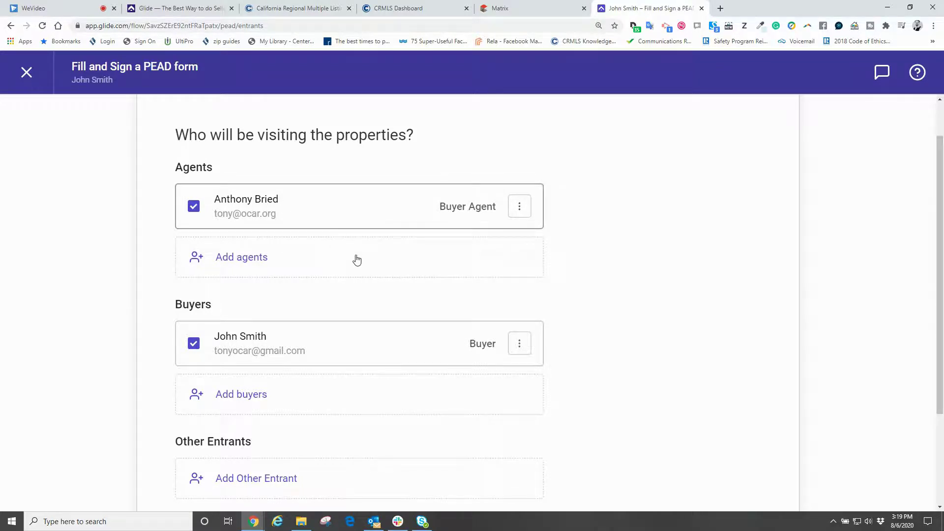
scroll(357, 261, "down", 2)
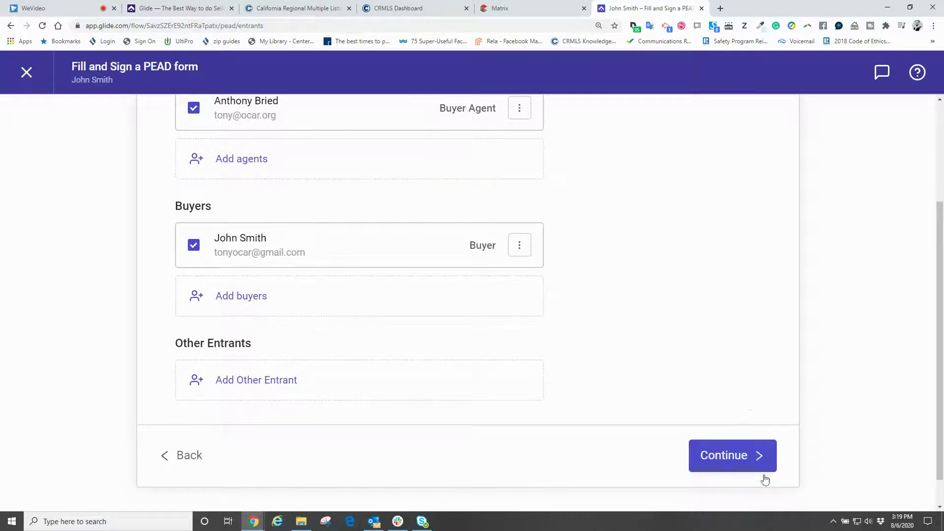
left_click(721, 464)
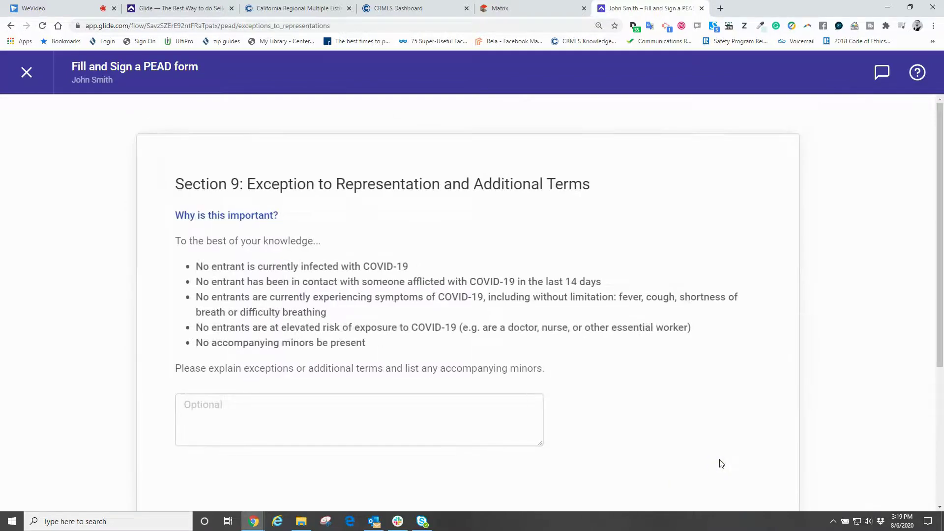
- Leave the Section 9 exceptions blank and generate the PEAD forms via the linked ZipForm account
scroll(698, 442, "down", 4)
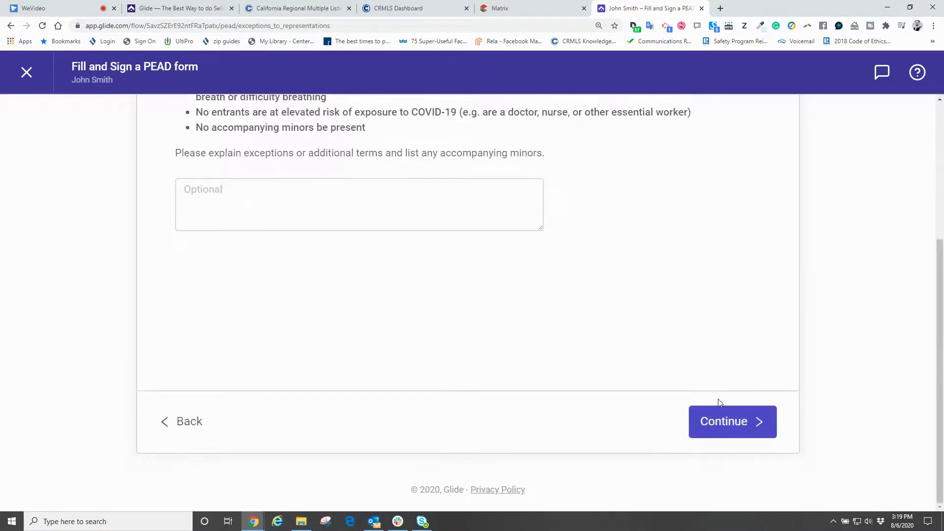
left_click(723, 422)
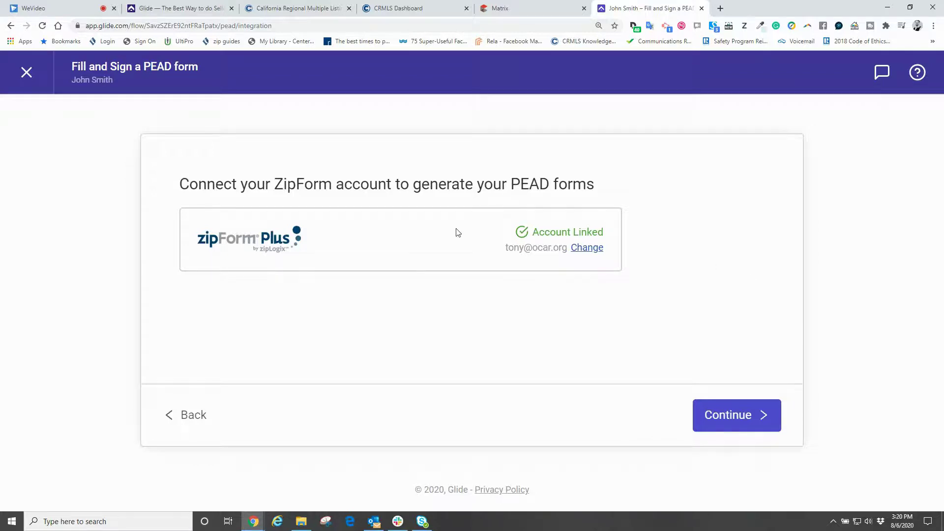
left_click(737, 416)
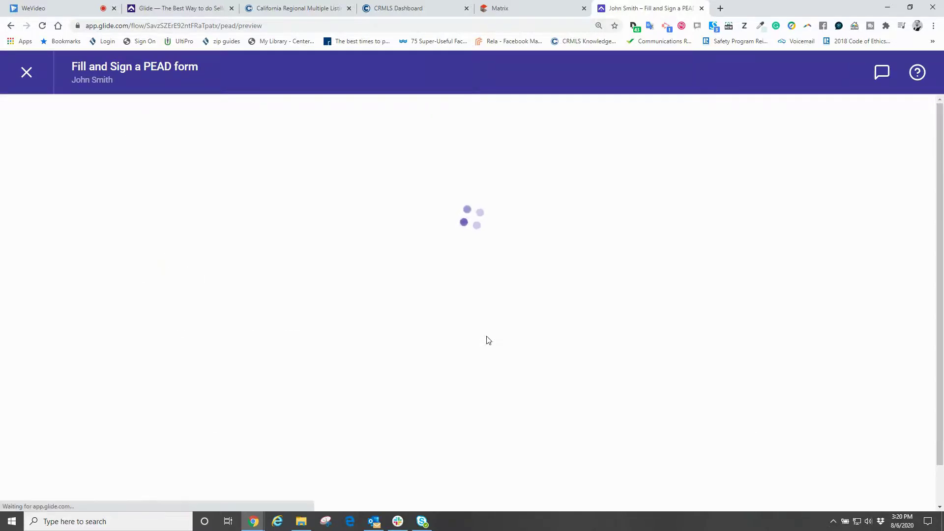
- Review the generated PEAD forms preview and send them for signature
scroll(486, 339, "down", 2)
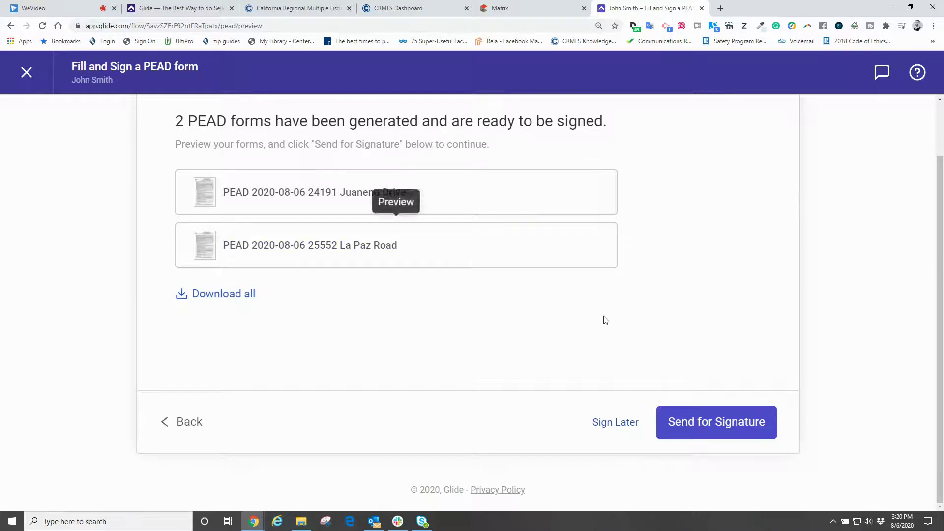
left_click(691, 424)
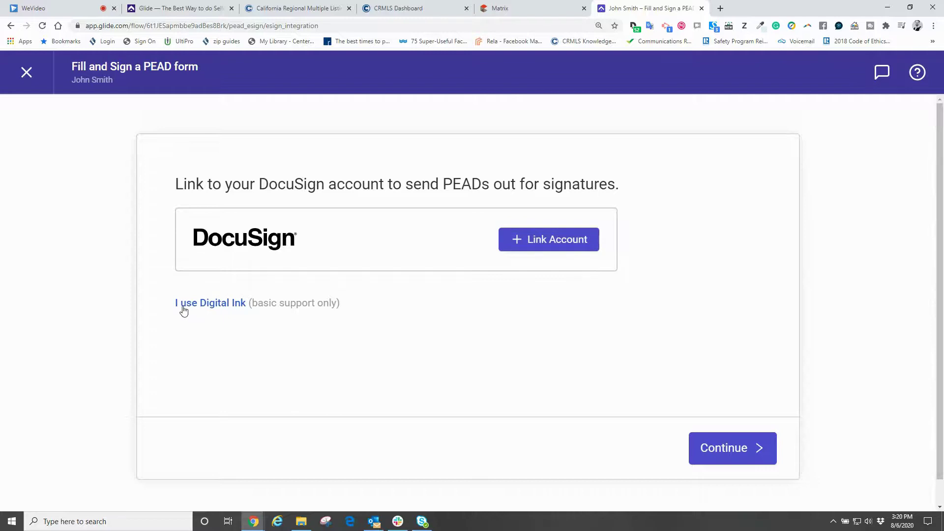
- Switch signature collection to Digital Ink so both PEAD PDFs are handed to zipForm Plus
left_click(223, 304)
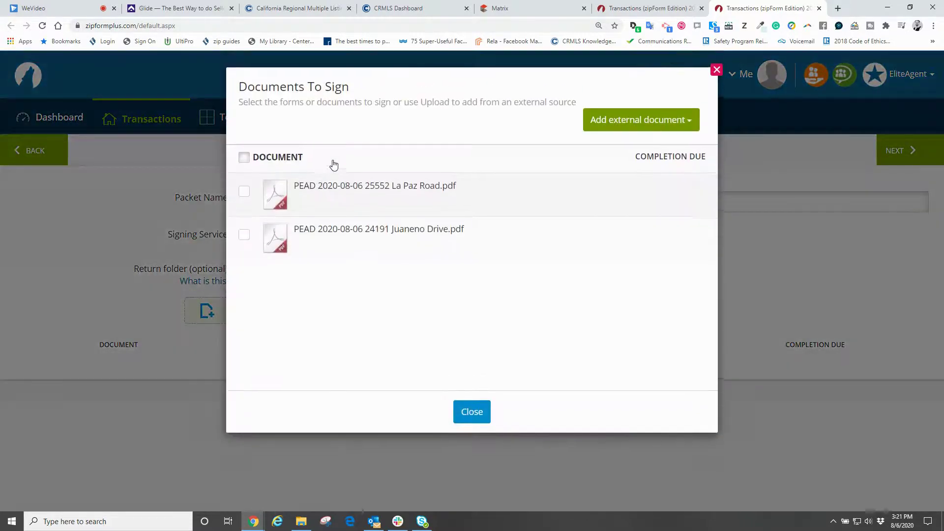
- Tick both generated PEAD PDFs in Documents To Sign and close the picker
left_click(244, 194)
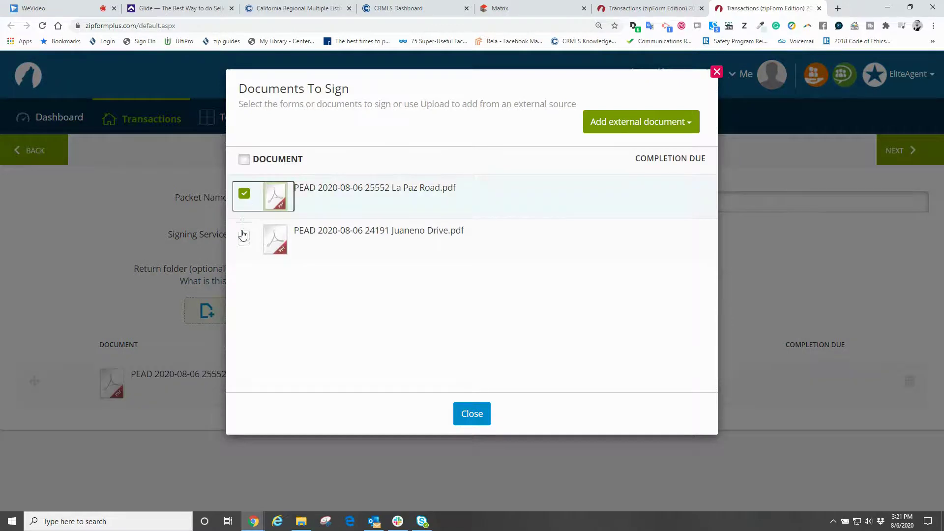
left_click(244, 236)
left_click(472, 413)
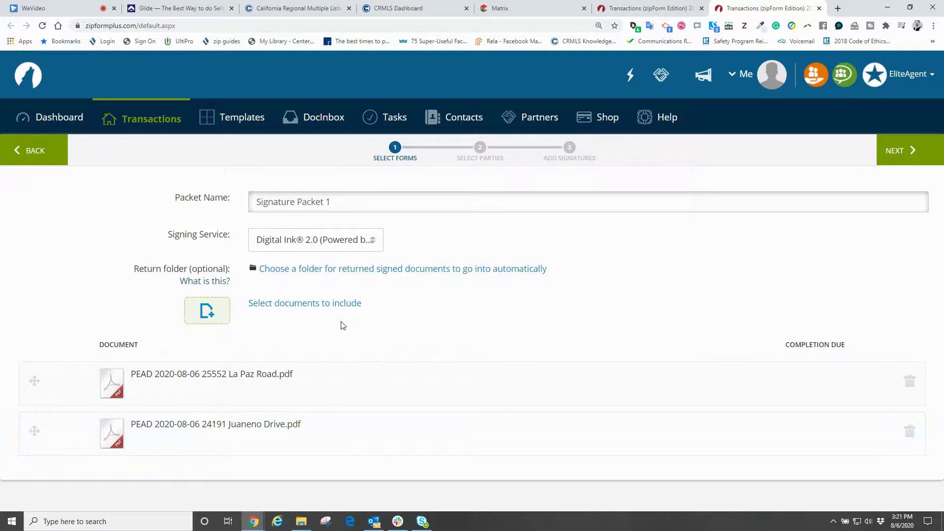
- Add the buyer and selling agent as signers, then decline the cybersecurity protection offer
left_click(914, 149)
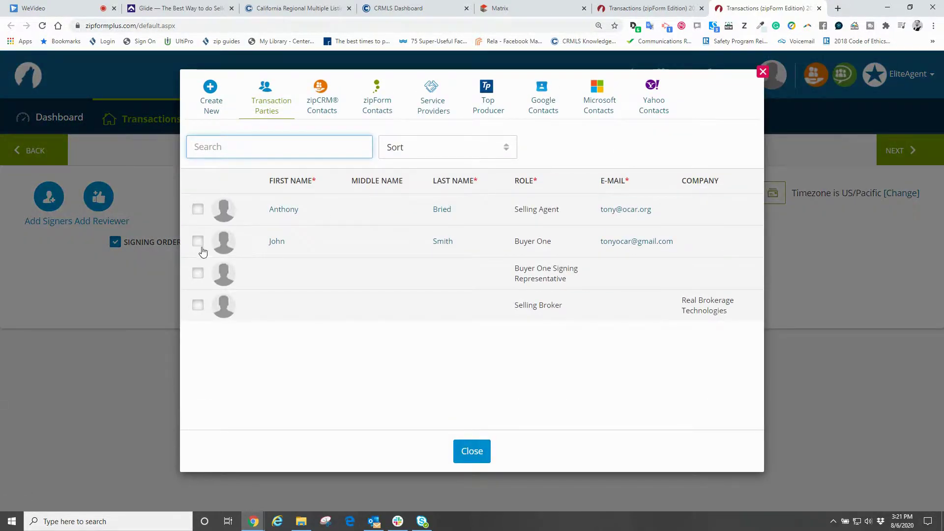
left_click(197, 242)
left_click(198, 210)
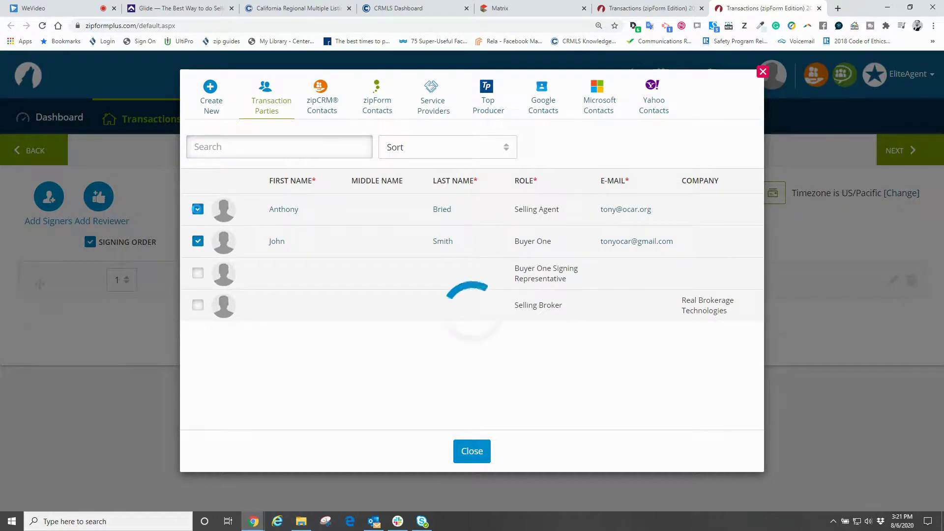
left_click(471, 451)
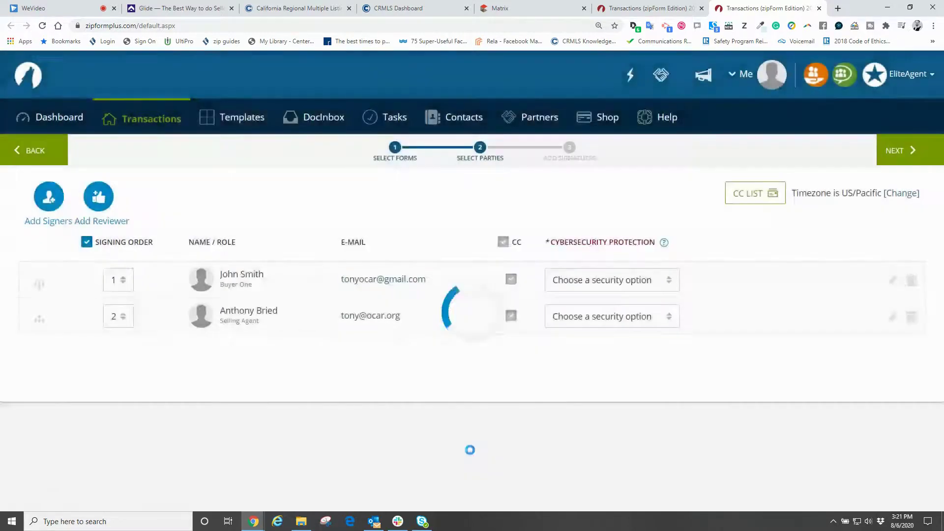
left_click(905, 151)
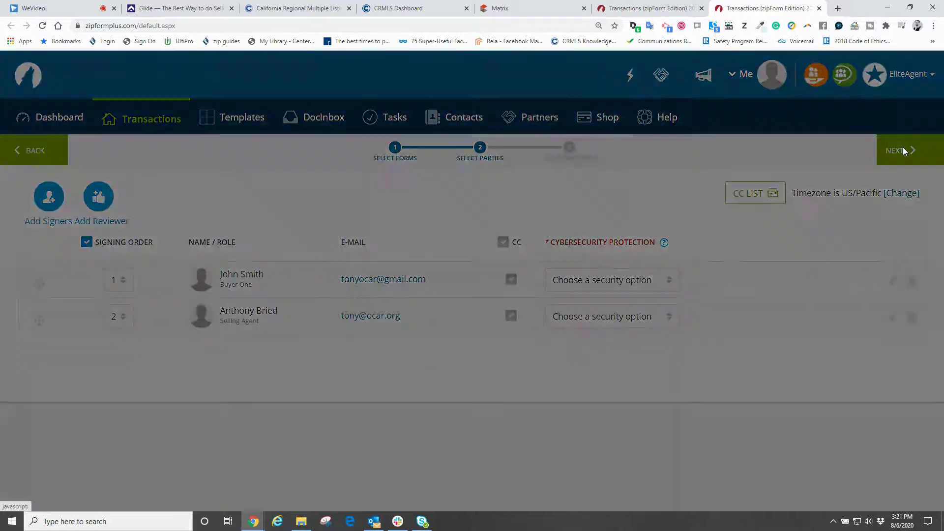
left_click(248, 351)
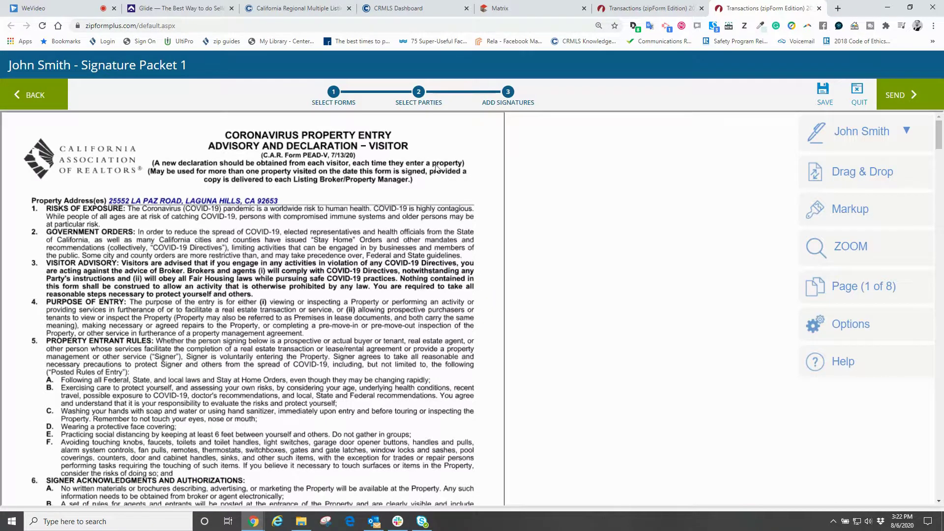
- Place the buyer's sign-here and auto-date fields on the first PEAD form
scroll(436, 168, "down", 3)
scroll(424, 162, "down", 7)
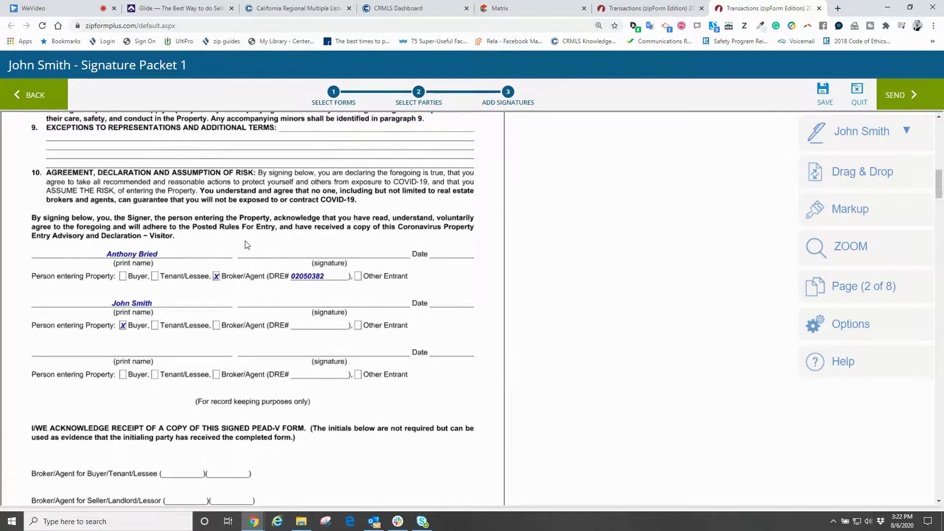
left_click(861, 135)
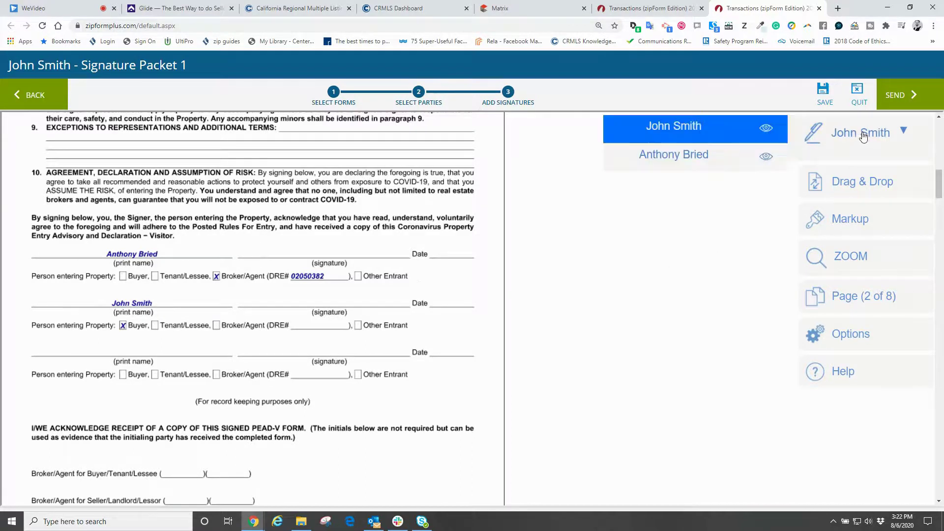
left_click(750, 136)
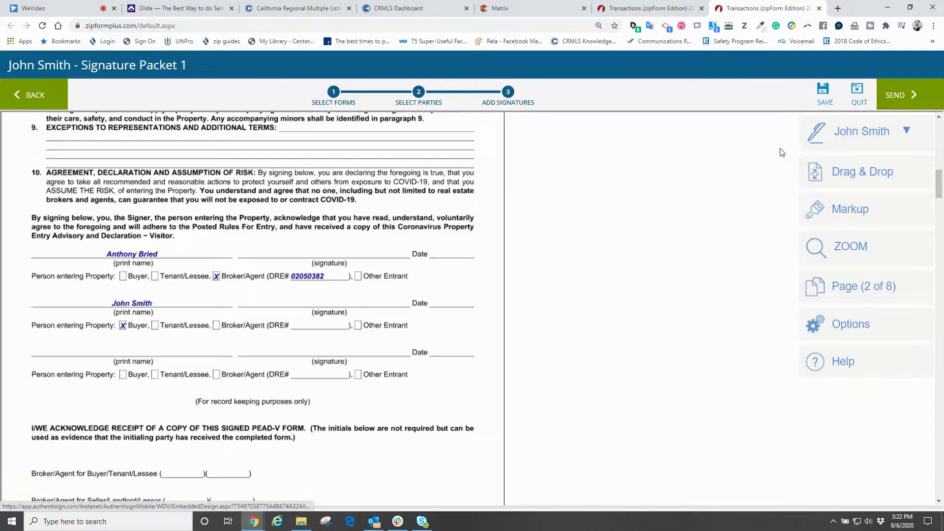
left_click(856, 178)
mouse_move(624, 176)
left_mouse_down()
mouse_move(329, 235)
mouse_move(300, 231)
mouse_move(283, 249)
left_mouse_up()
left_click_drag(626, 265, 448, 314)
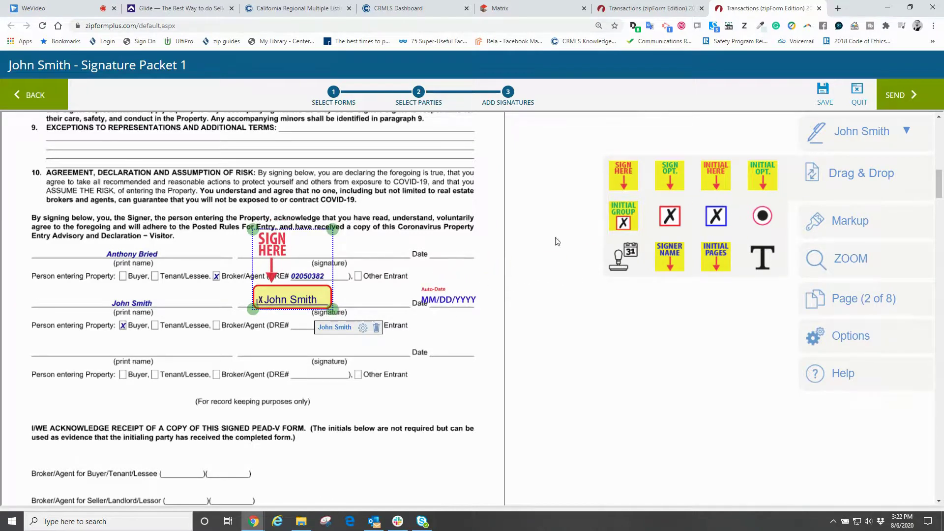
- Switch to the agent and place his sign-here and auto-date fields on the first form
left_click(860, 132)
left_click(695, 162)
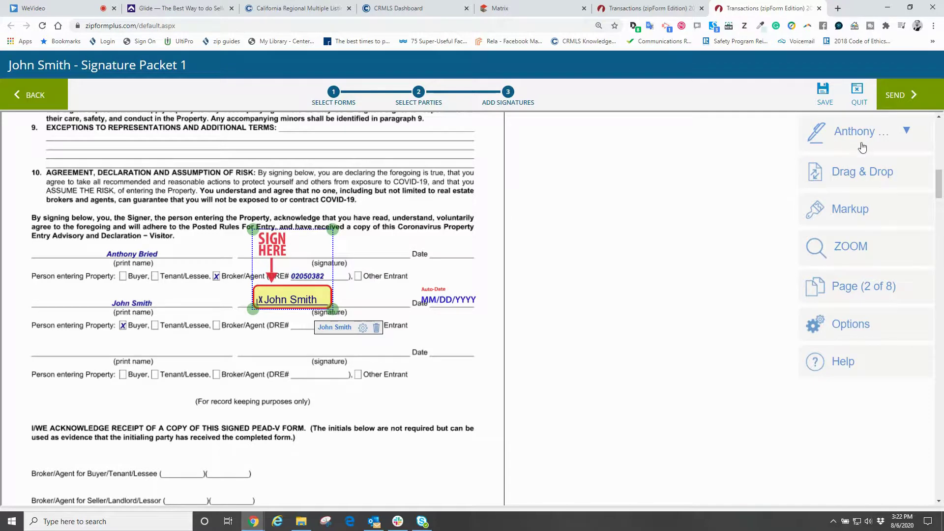
left_click(861, 172)
mouse_move(631, 180)
left_mouse_down()
mouse_move(497, 261)
mouse_move(339, 255)
mouse_move(350, 248)
left_mouse_up()
left_click_drag(624, 255, 447, 255)
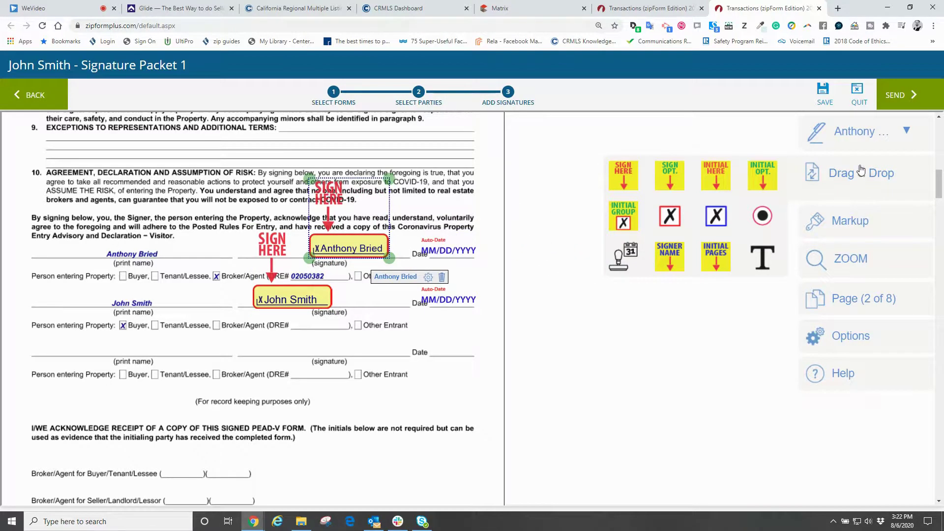
- Place the agent's sign-here and auto-date fields on the second PEAD form
scroll(433, 277, "down", 6)
scroll(433, 277, "down", 20)
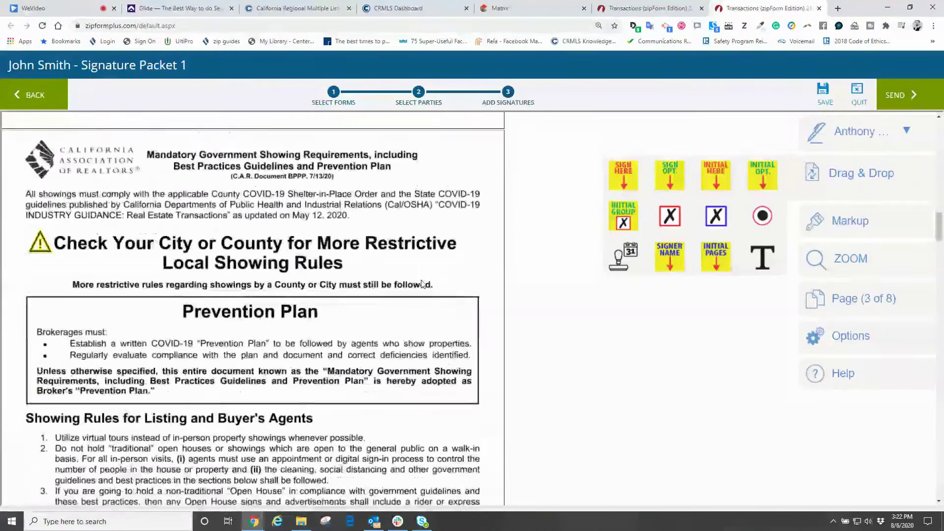
scroll(416, 286, "down", 16)
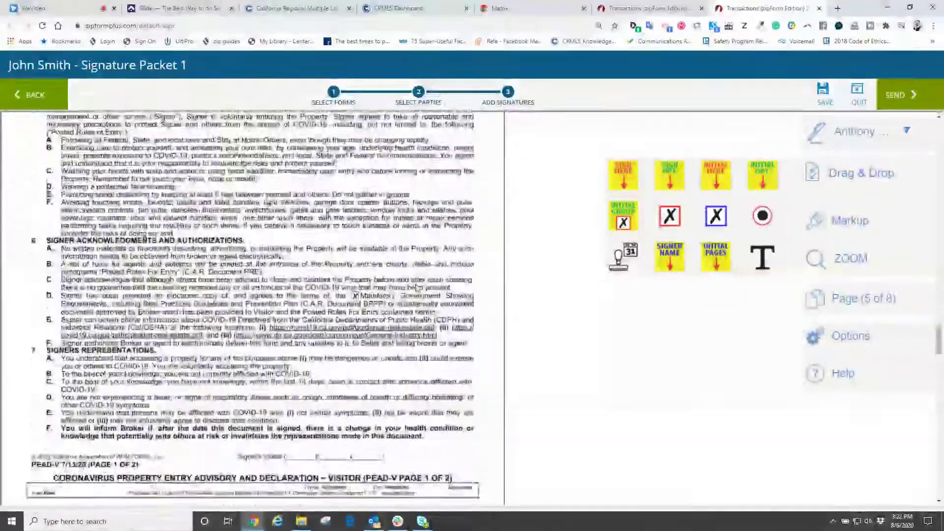
mouse_move(624, 176)
left_mouse_down()
mouse_move(620, 217)
mouse_move(318, 199)
left_mouse_up()
mouse_move(624, 257)
left_mouse_down()
mouse_move(522, 230)
mouse_move(469, 199)
mouse_move(449, 207)
left_mouse_up()
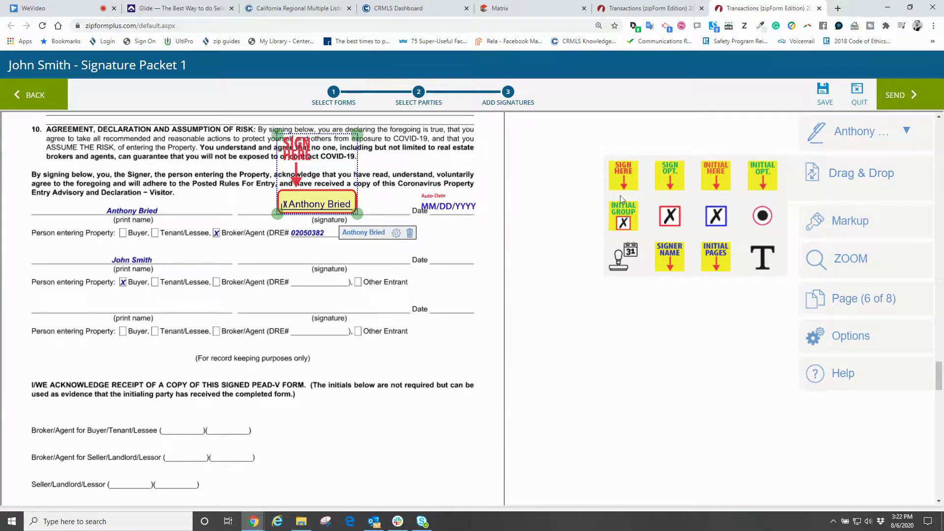
- Place the buyer's sign-here and auto-date fields on the second form, then finish the packet
left_click(849, 130)
left_click(694, 129)
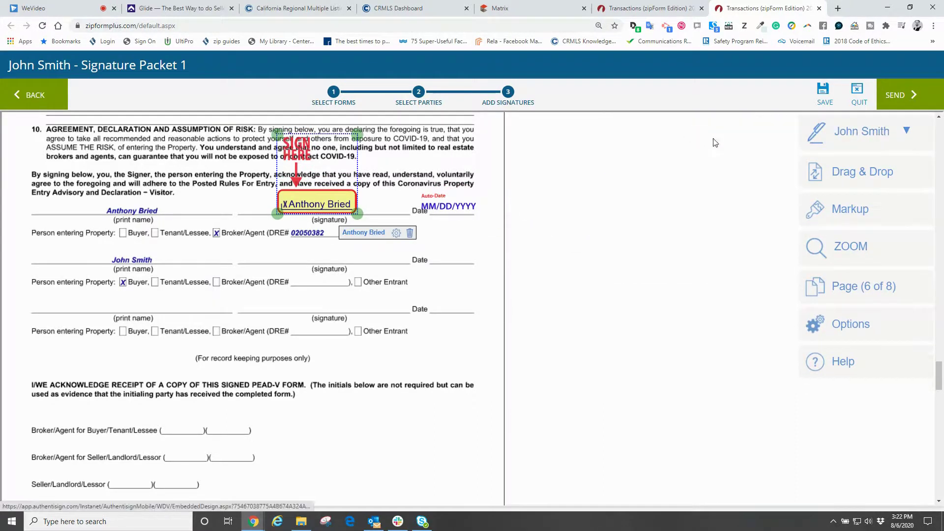
left_click(826, 172)
mouse_move(624, 176)
left_mouse_down()
mouse_move(361, 212)
mouse_move(300, 199)
left_mouse_up()
left_click_drag(623, 258, 436, 265)
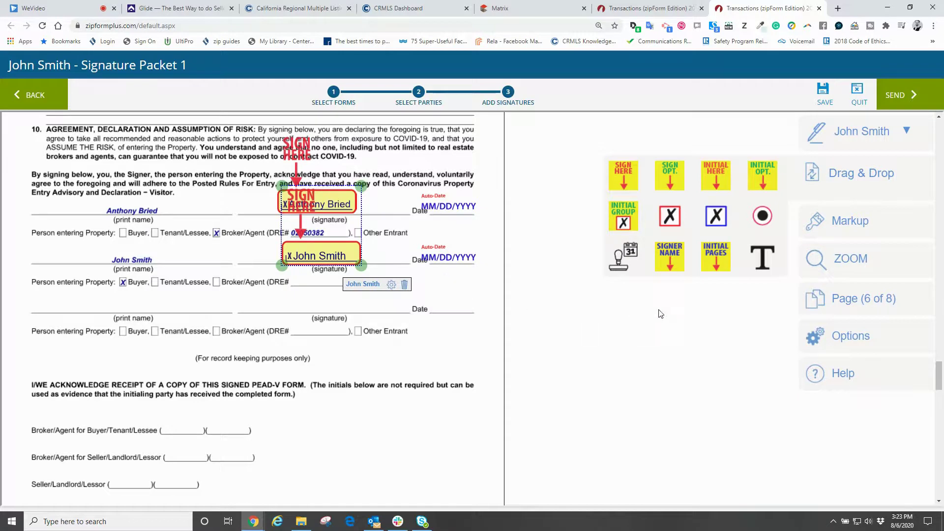
left_click(912, 96)
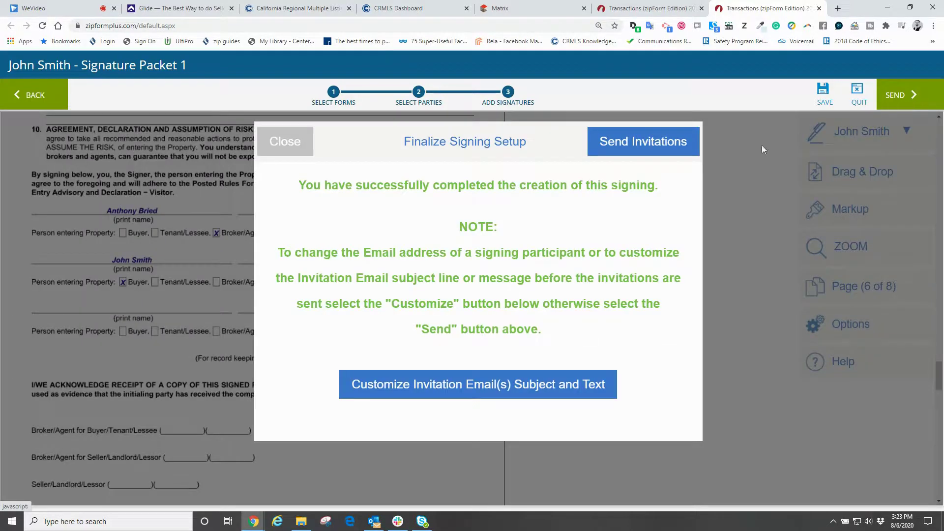